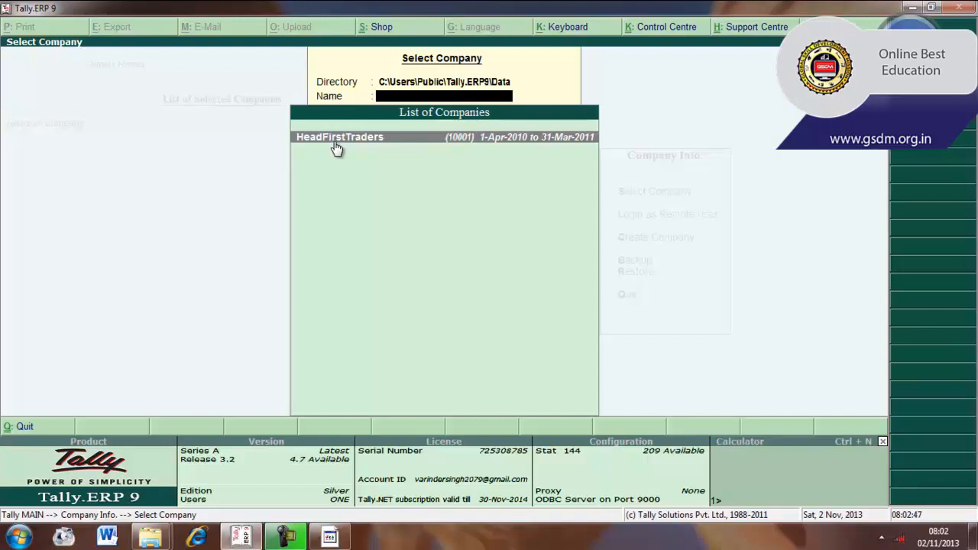
- Load the HeadFirstTraders company and go to the ledger options in its accounts information
left_click(336, 145)
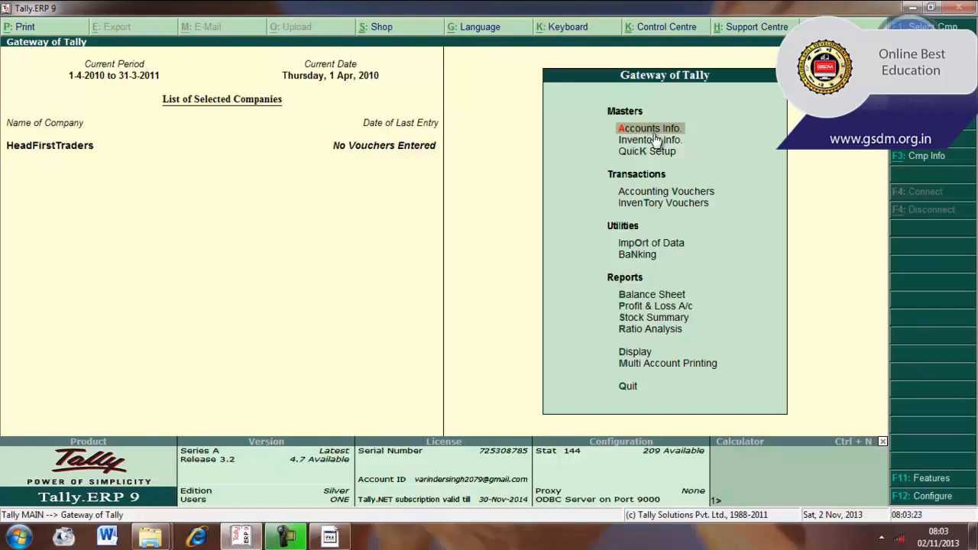
key("Return")
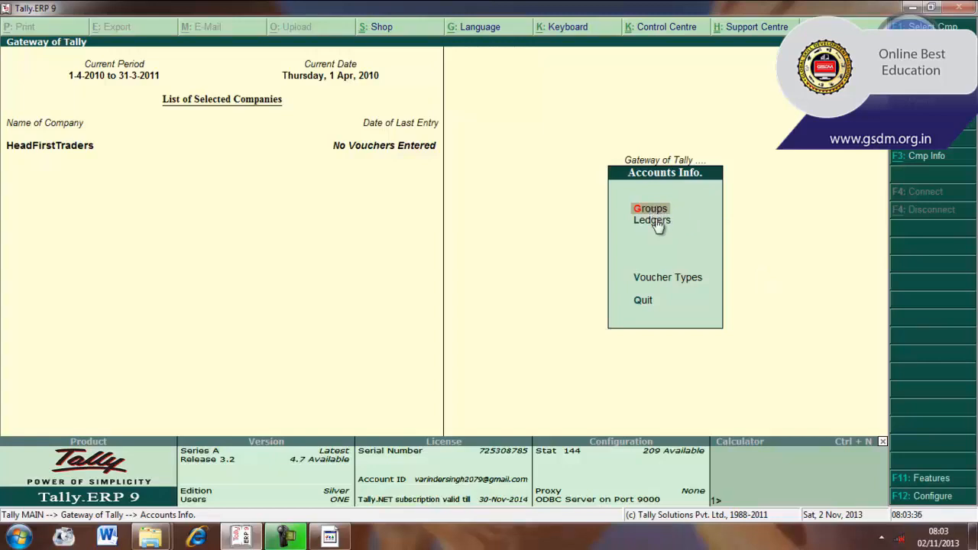
key("Down")
key("Return")
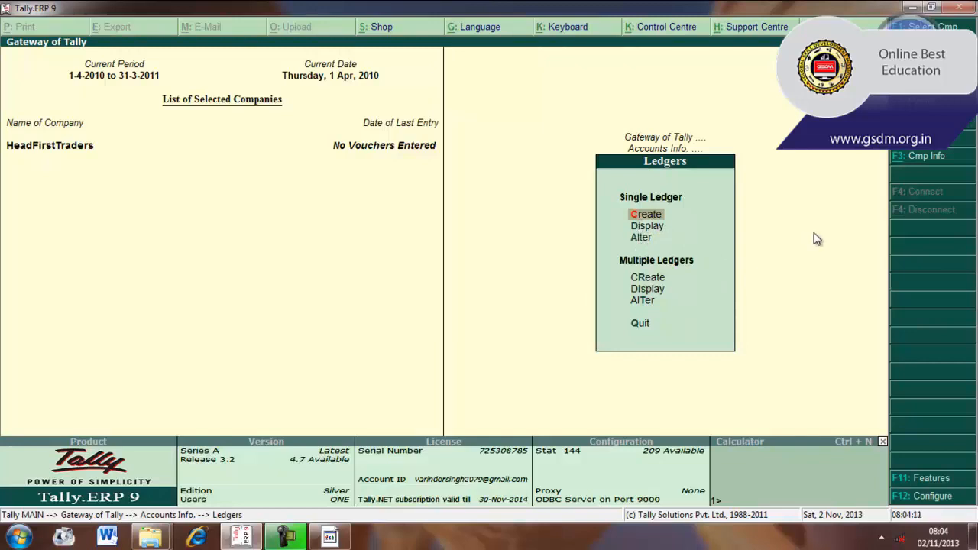
key("Down")
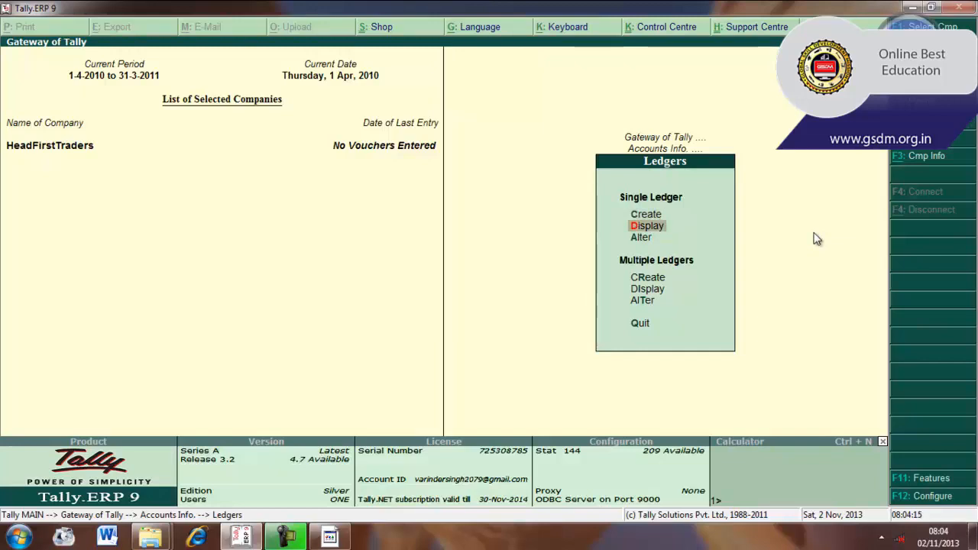
key("Down")
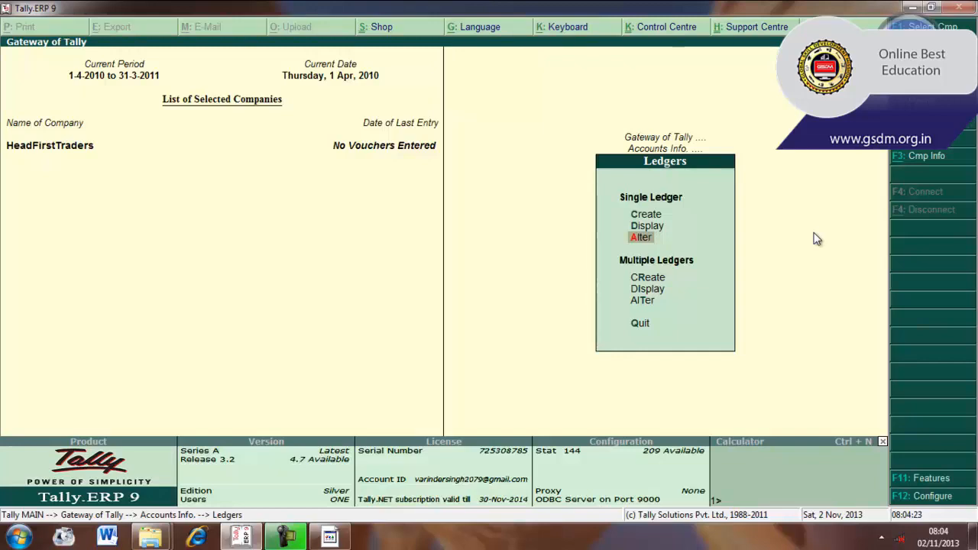
key("Down")
key("Down")
key("Down")
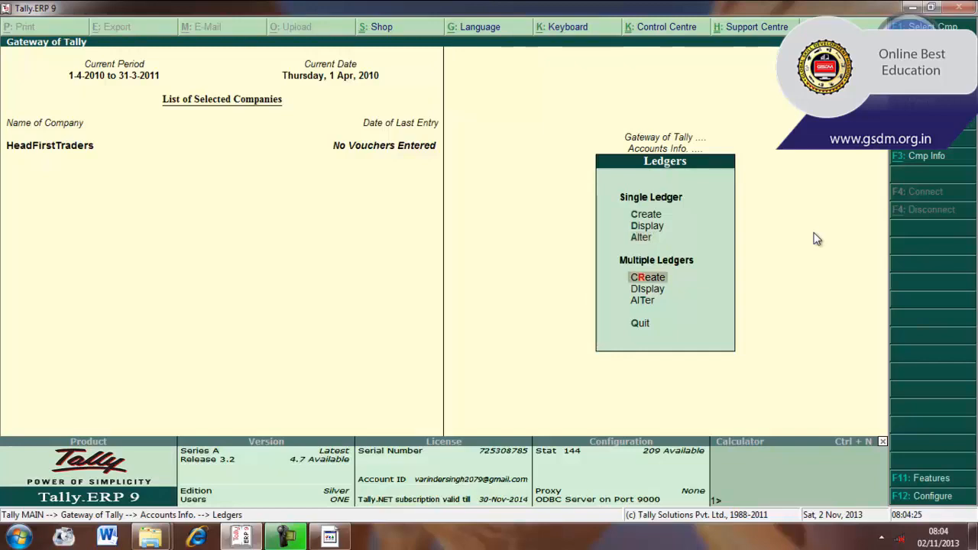
- View the list of the company's existing ledgers, and return to the ledger options
key("Up")
key("Up")
key("Up")
key("Up")
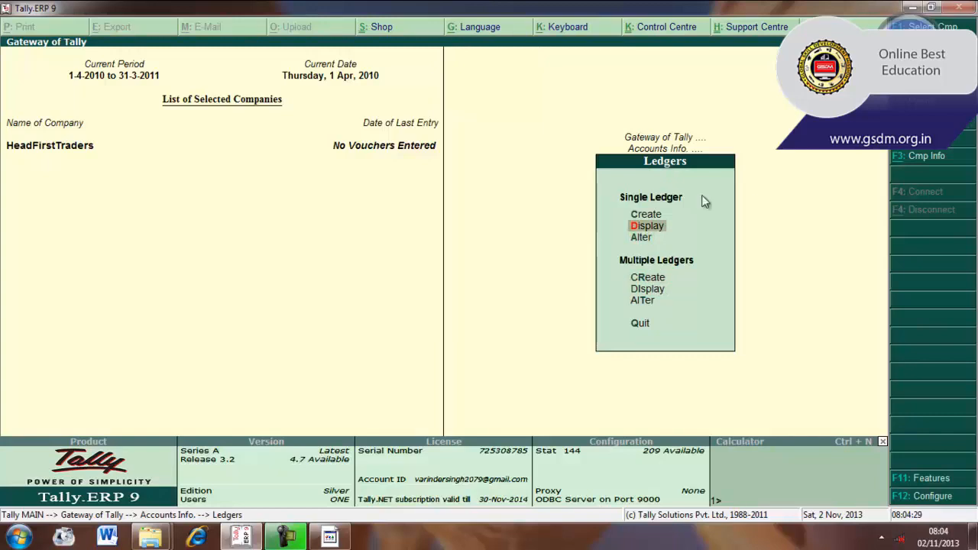
left_click(640, 224)
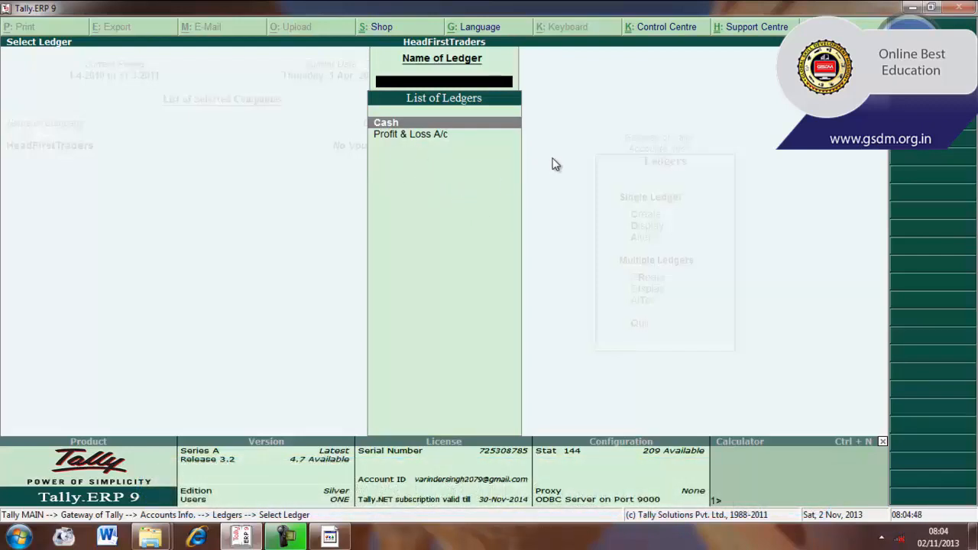
key("Escape")
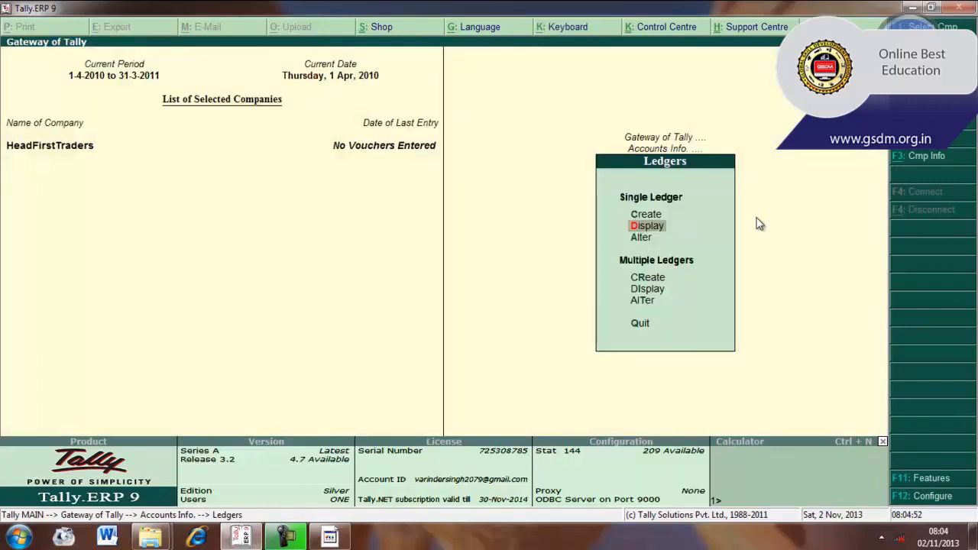
- Start creating a single ledger and name it with the owner's first name in possessive form followed by "Capital"
key("Up")
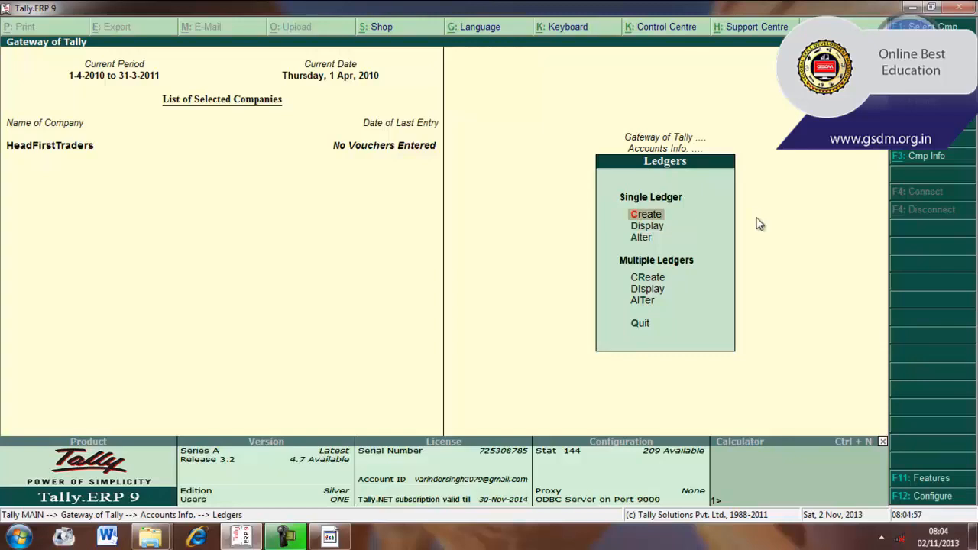
key("Return")
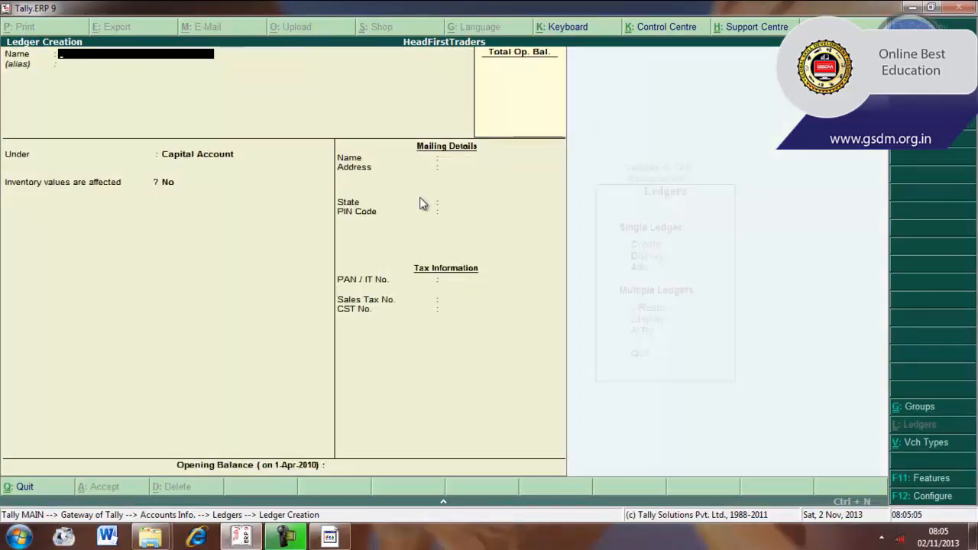
type("Ram's Capital")
key("Return")
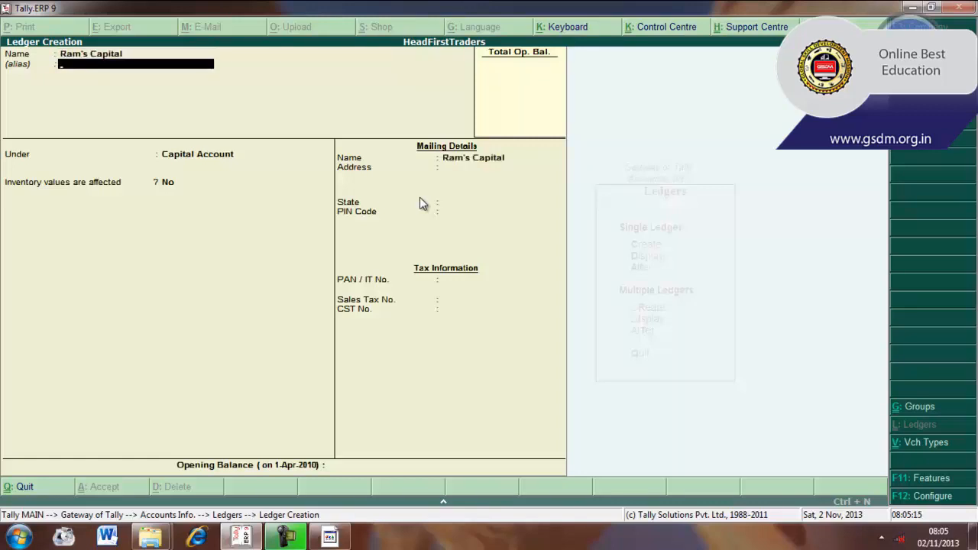
- Give the new ledger the alias "Prop Capital", and keep it under Capital Account with inventory values affected set to No
type("Prop Capital")
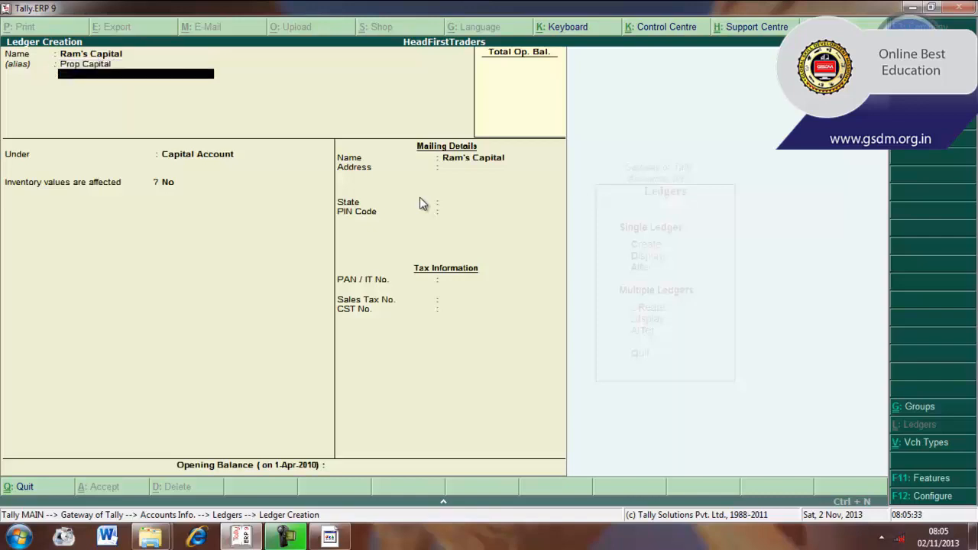
key("Return")
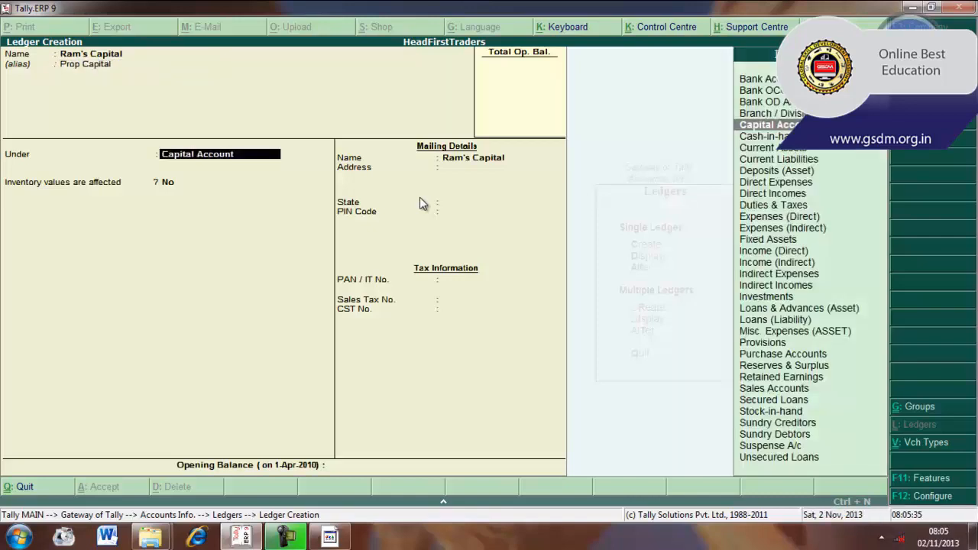
key("BackSpace")
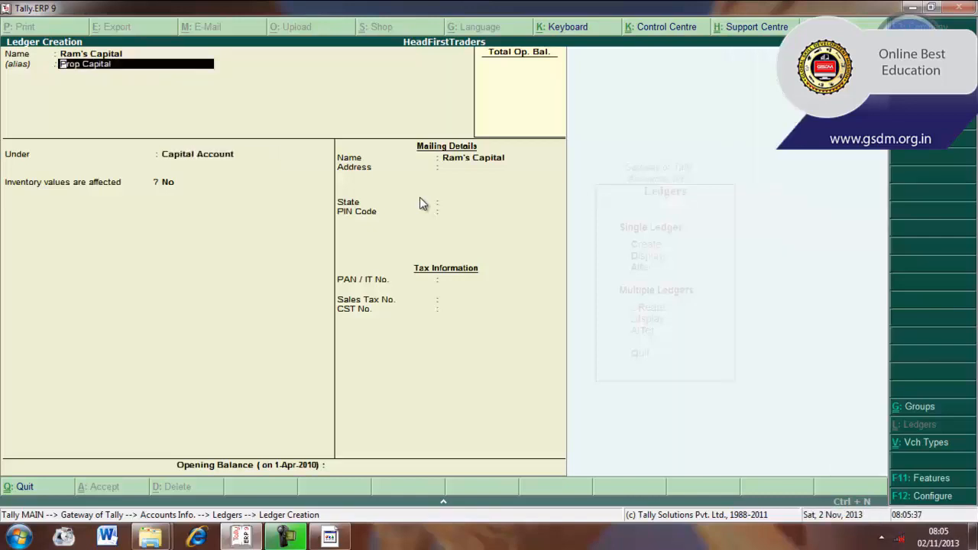
key("Return")
key("Return")
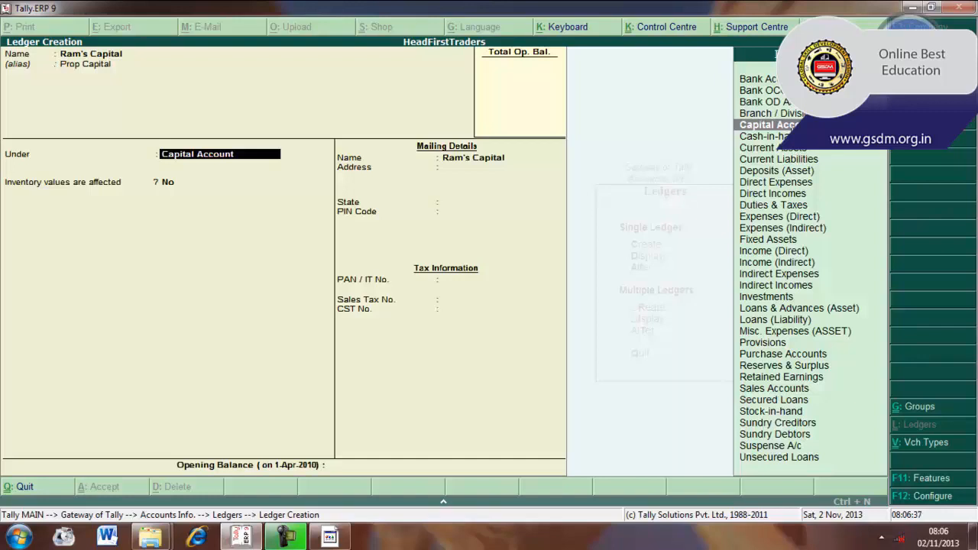
key("Return")
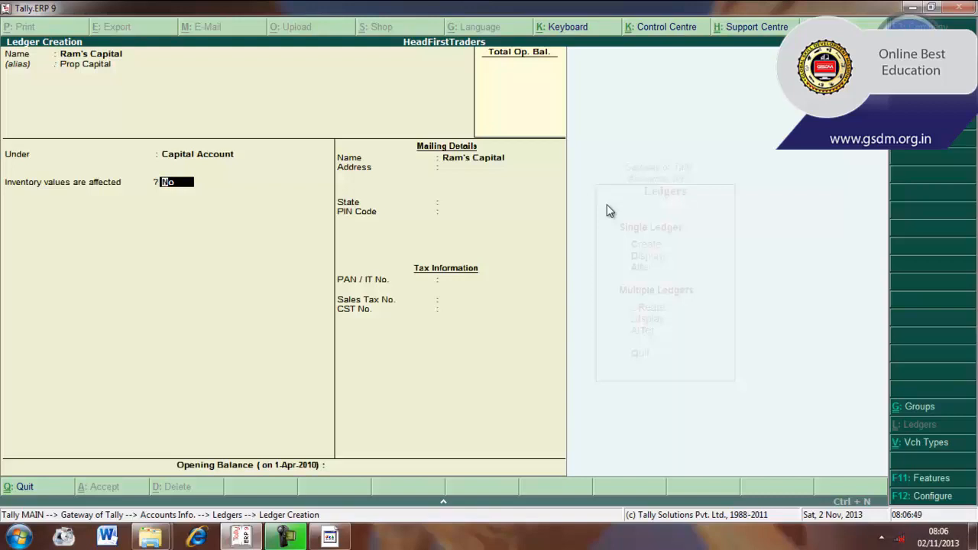
key("Return")
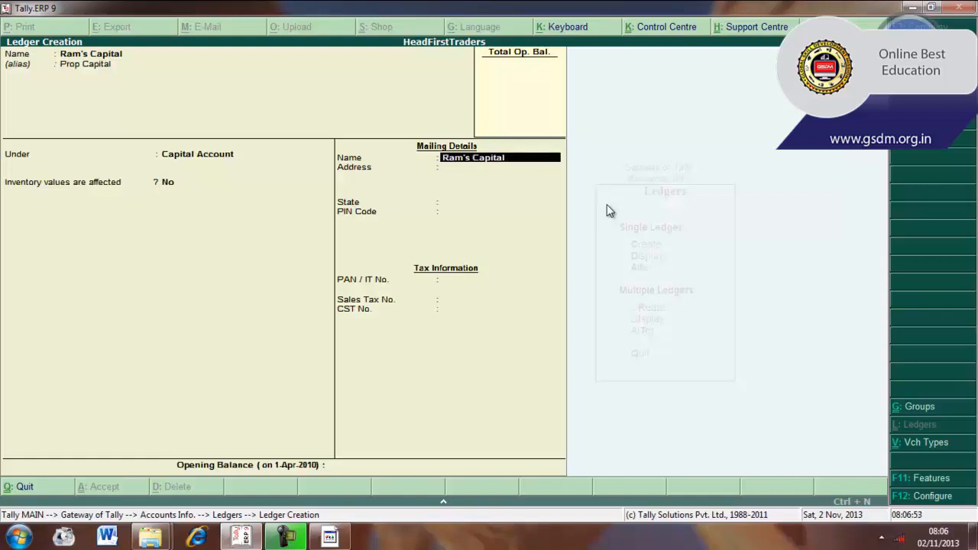
- Keep the mailing name and fill in the ledger's postal address on a single line of the mailing details
key("Return")
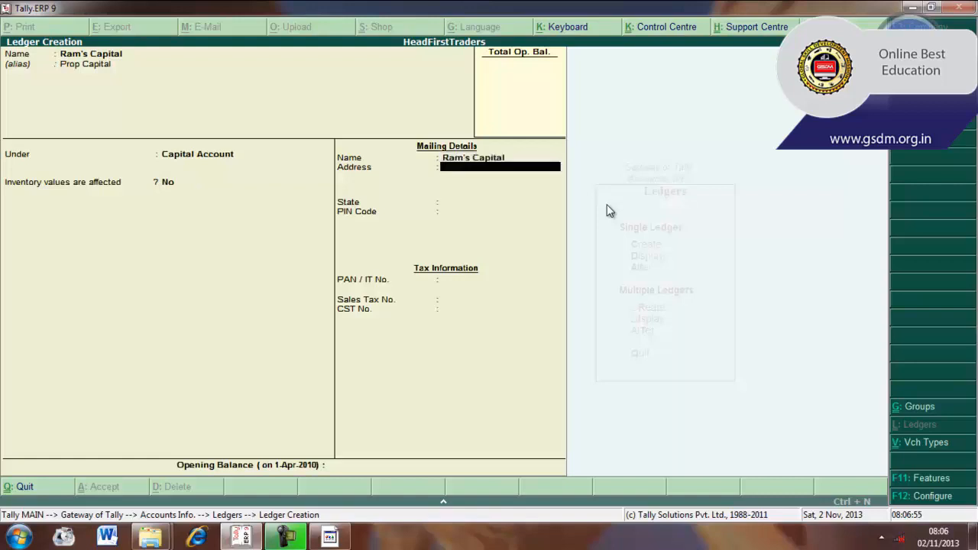
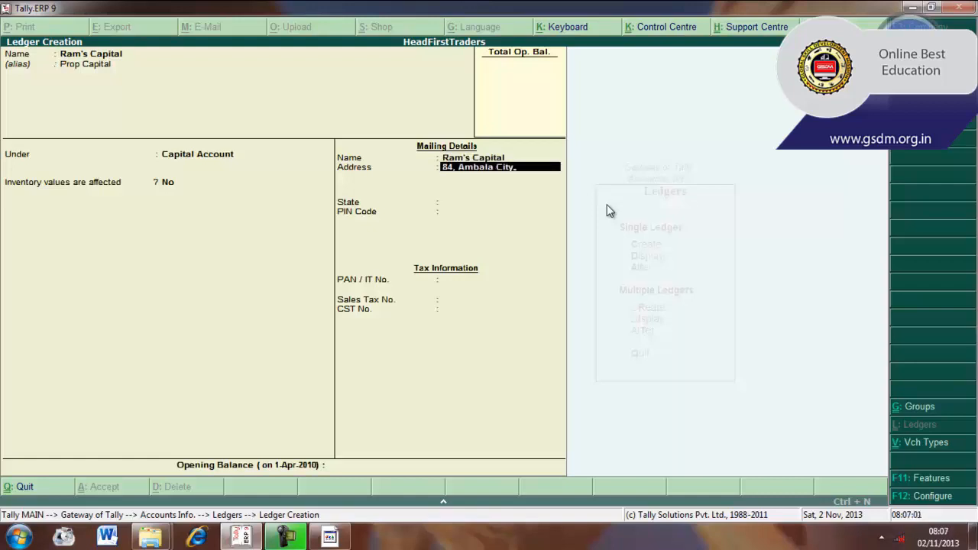
key("Return")
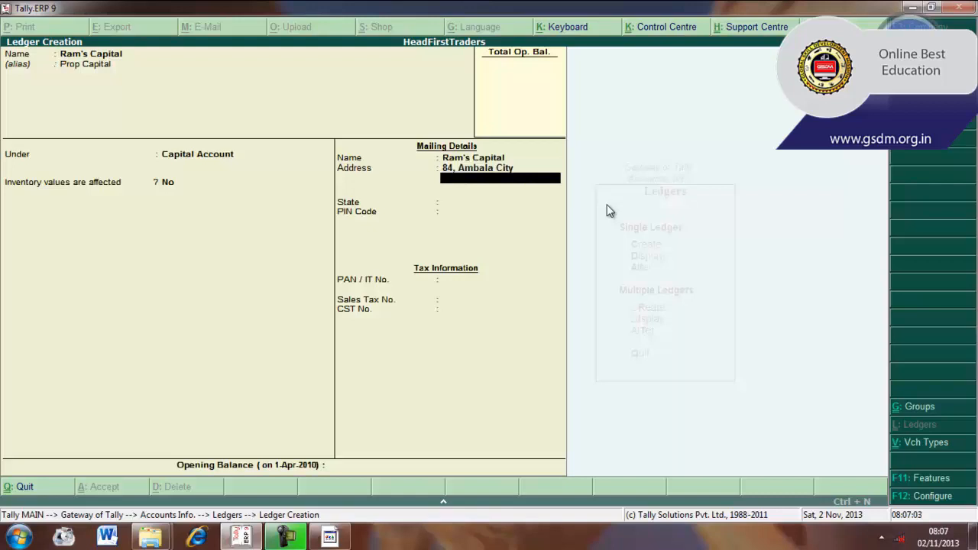
key("Return")
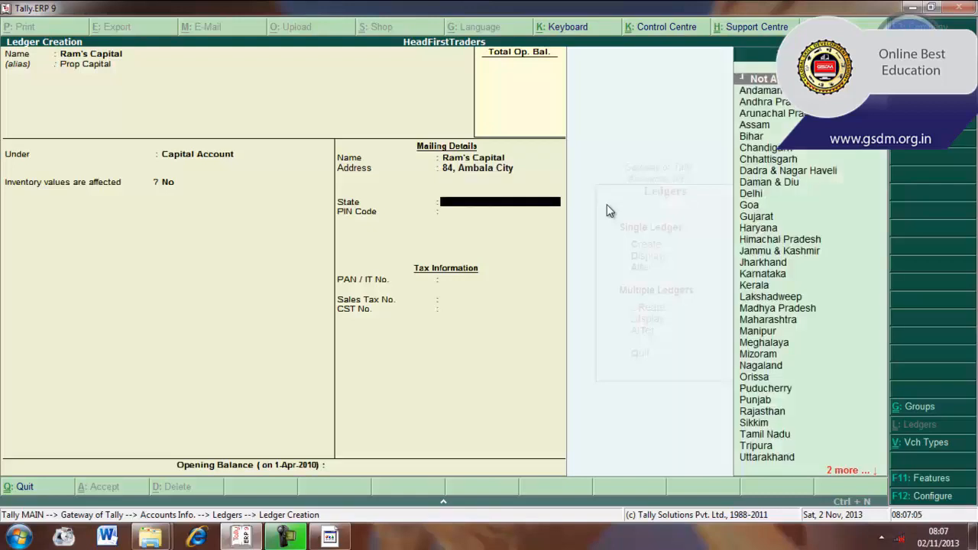
- Set the state in the mailing details to Haryana and enter the postal PIN code
type("Haryana")
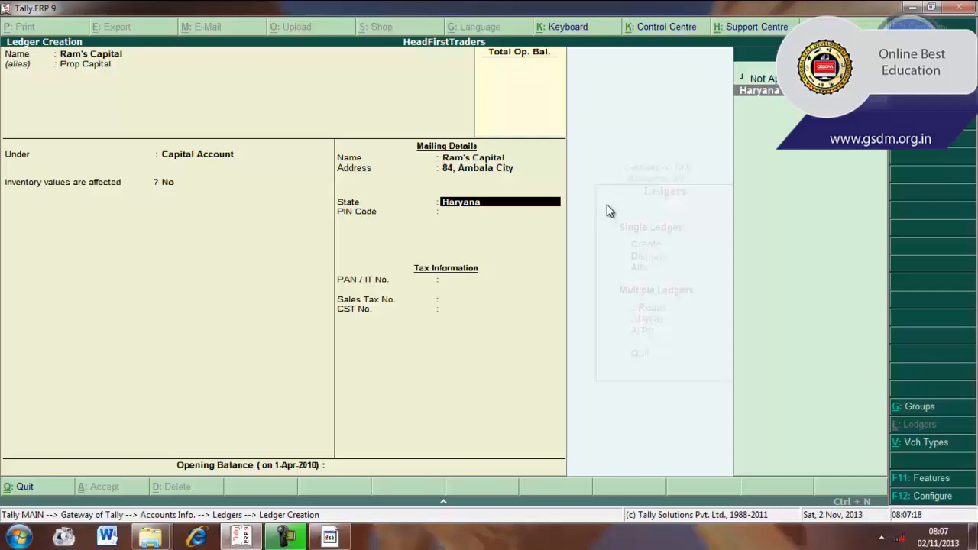
key("BackSpace")
key("BackSpace")
key("BackSpace")
key("BackSpace")
key("BackSpace")
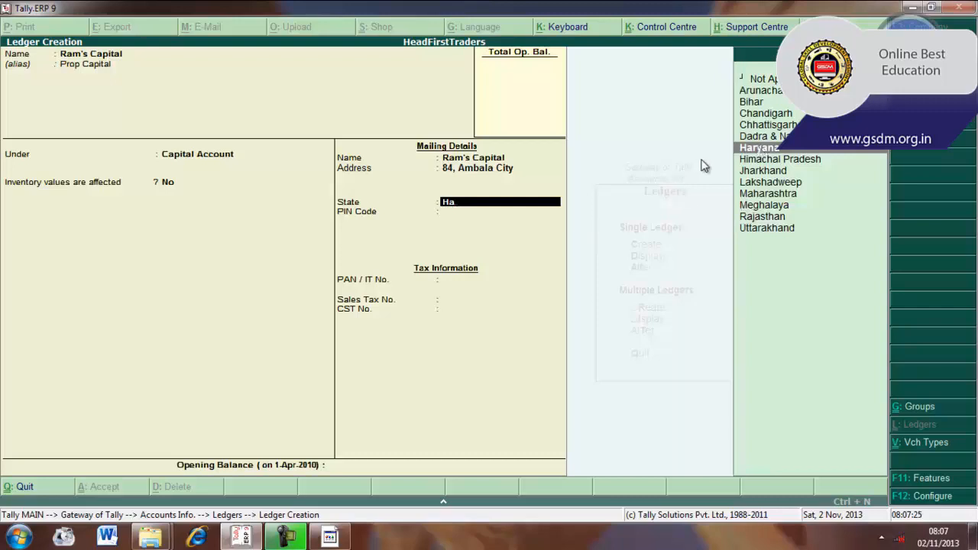
key("Return")
type("134007")
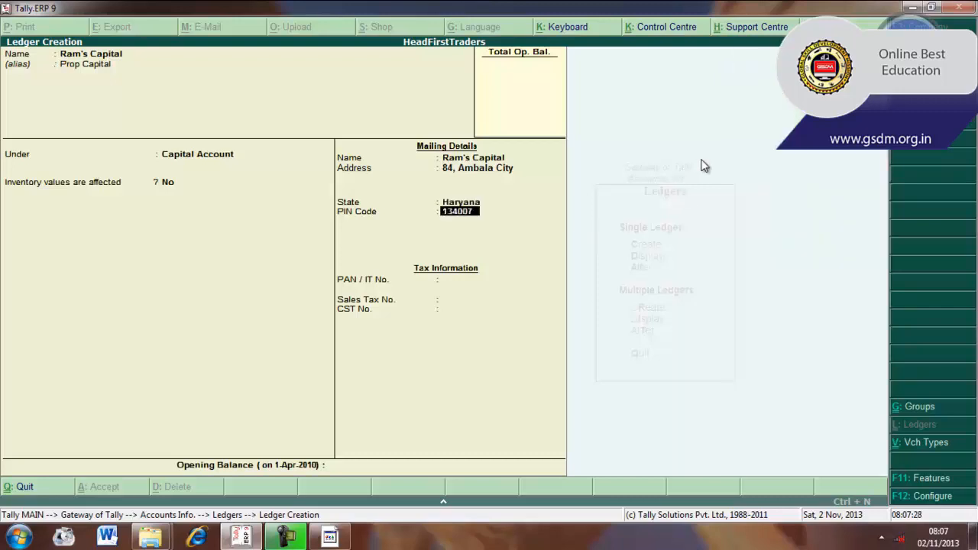
key("Return")
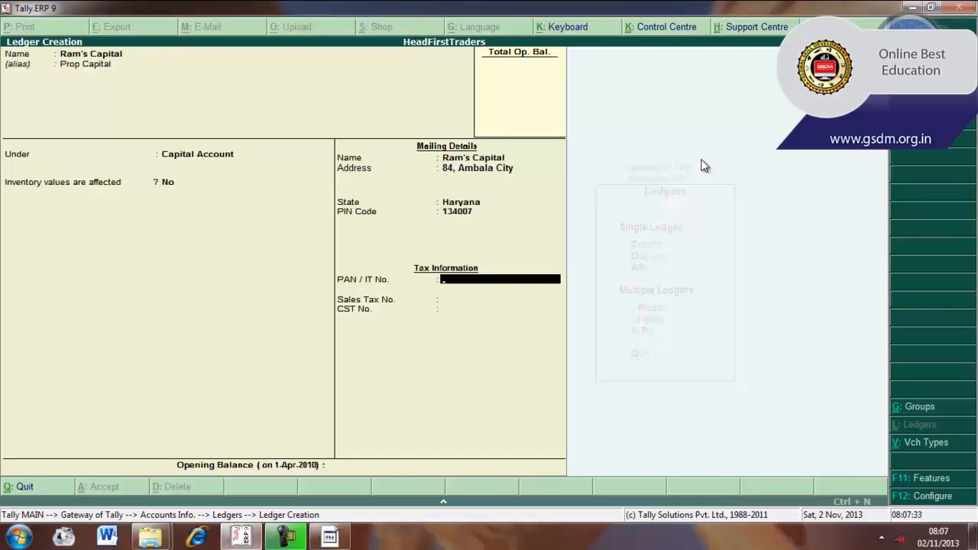
- Enter the PAN / IT number and the sales tax number in the tax information, leaving the CST number blank
type("12121")
key("Return")
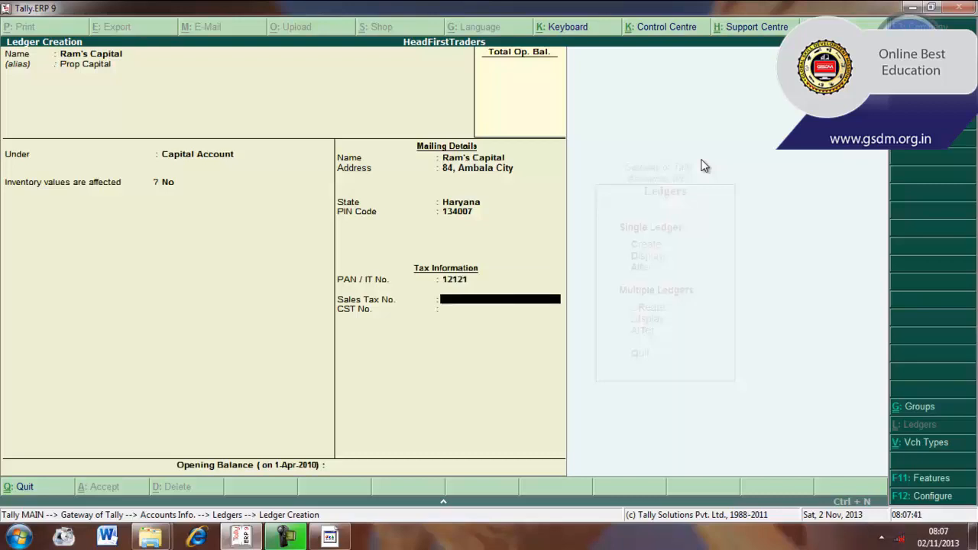
type("121212")
key("Return")
key("Return")
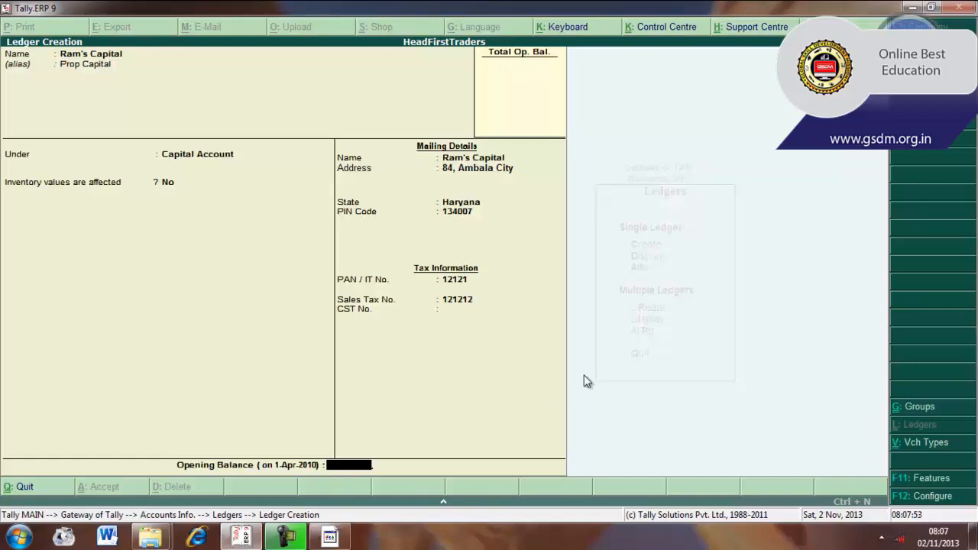
- Set the ledger's opening balance to 35000 and accept the new capital ledger
type("35000")
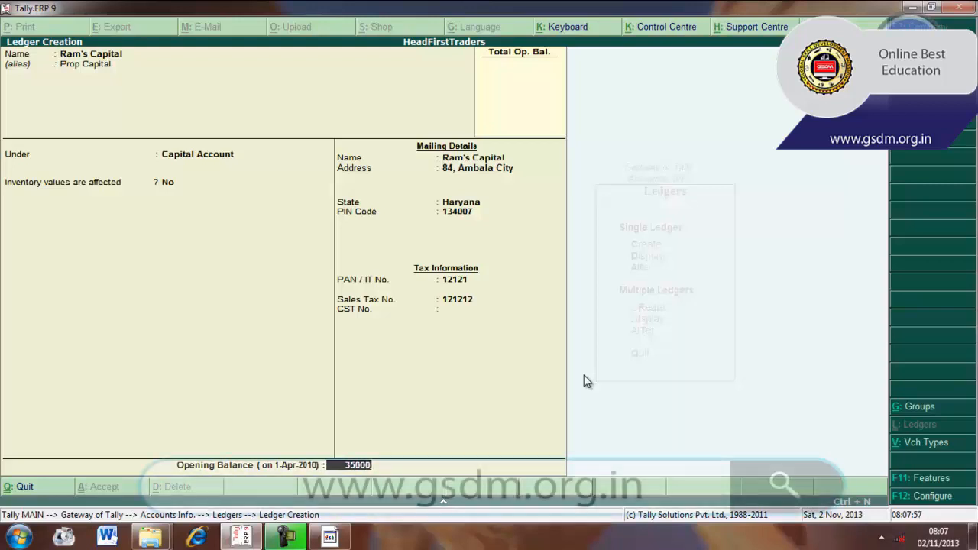
key("Return")
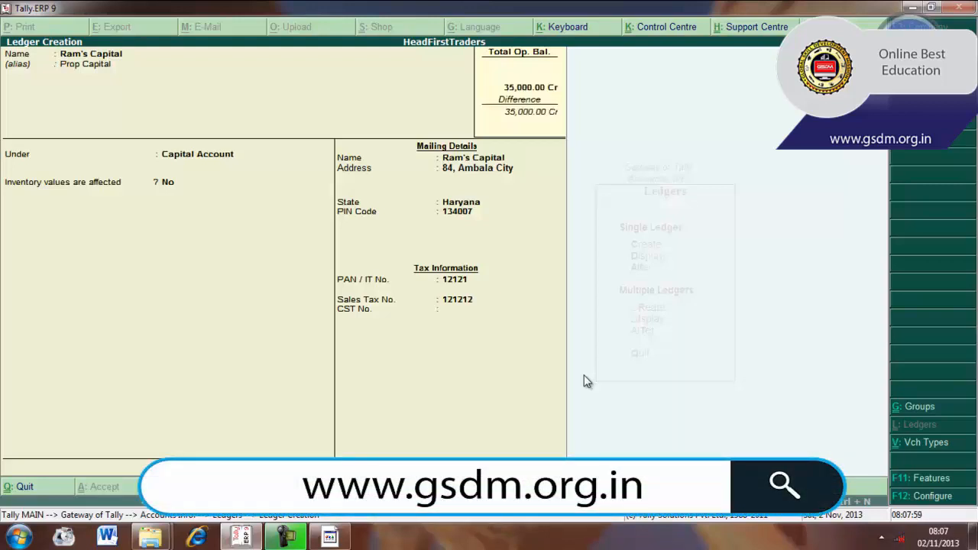
key("Return")
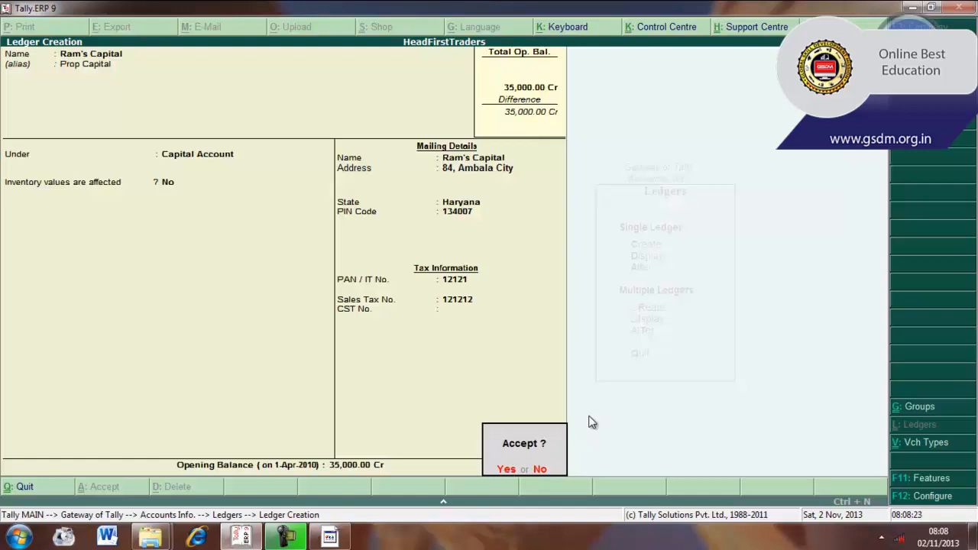
left_click(506, 469)
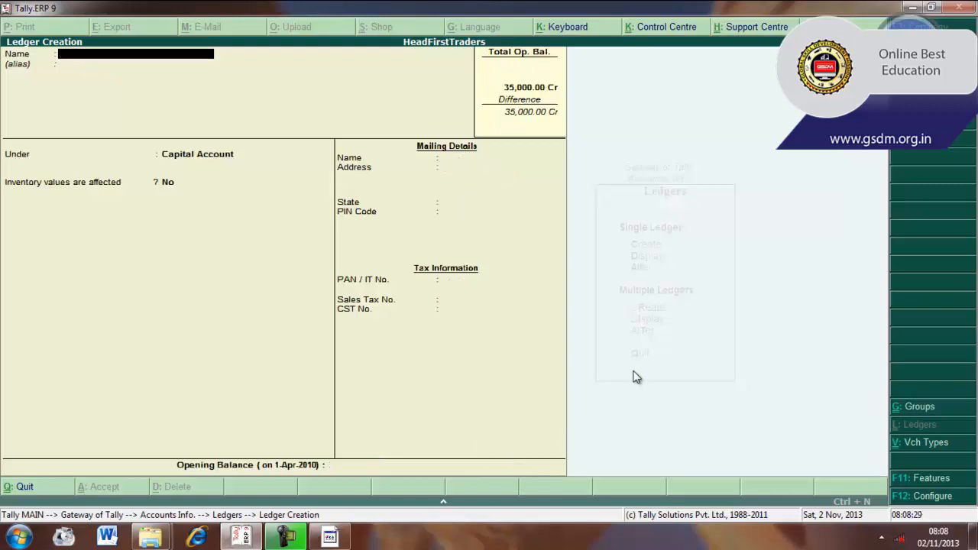